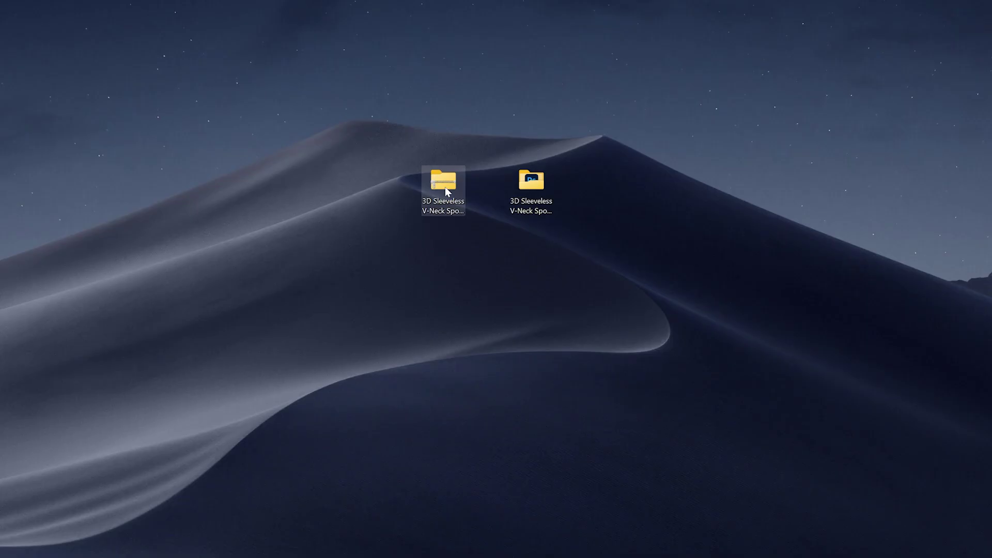
Open the jersey project folder and open Jersey Design Template.psd in Photoshop.
right_click(445, 187)
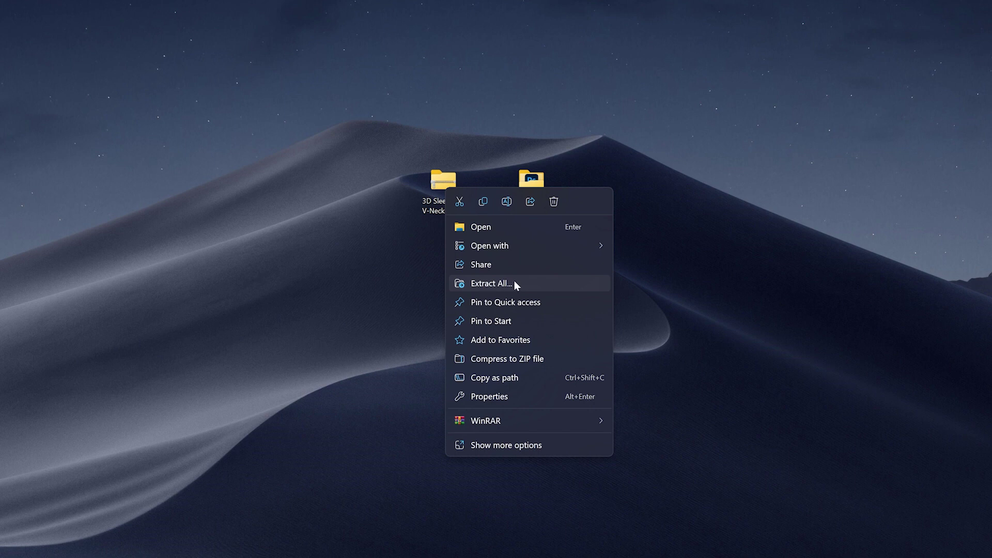
left_click(624, 229)
double_click(529, 188)
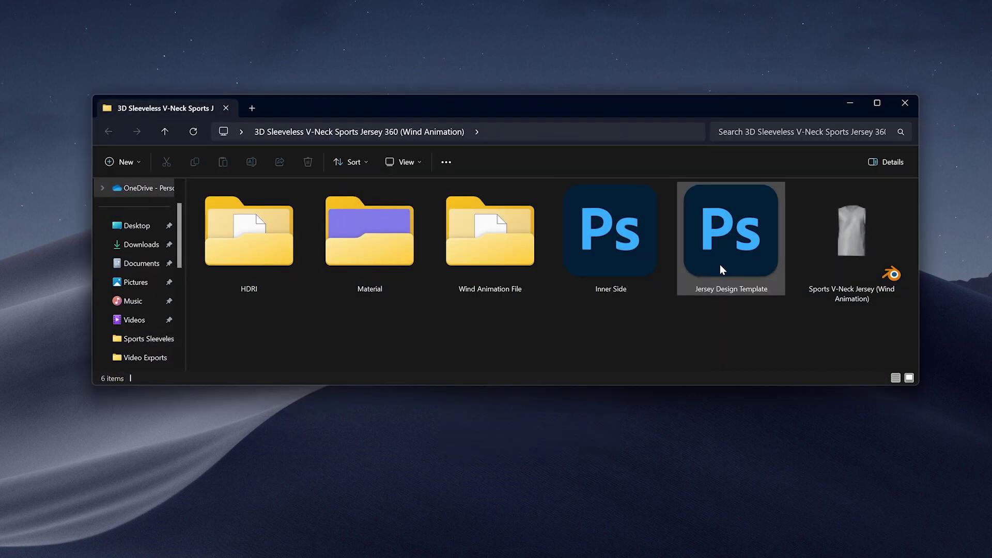
left_click(720, 265)
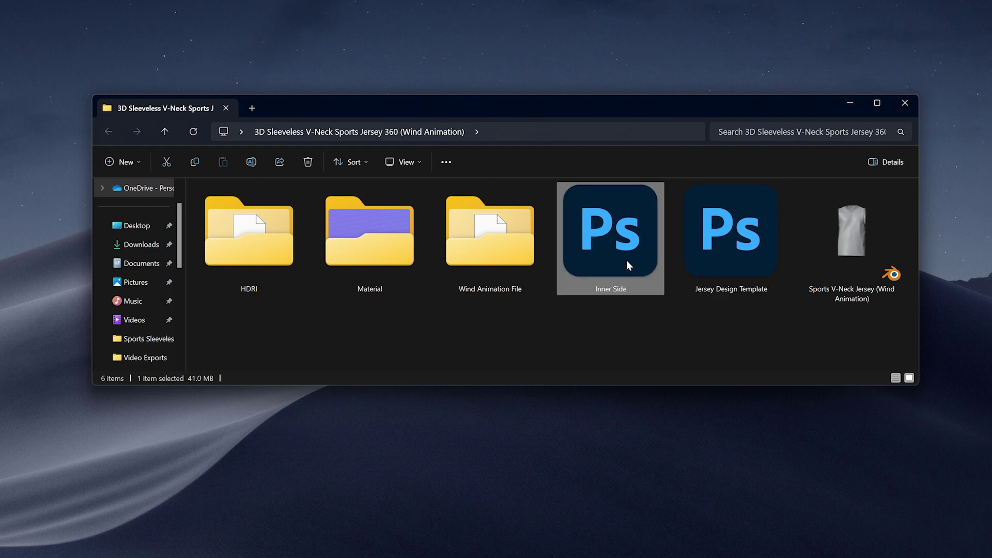
double_click(730, 251)
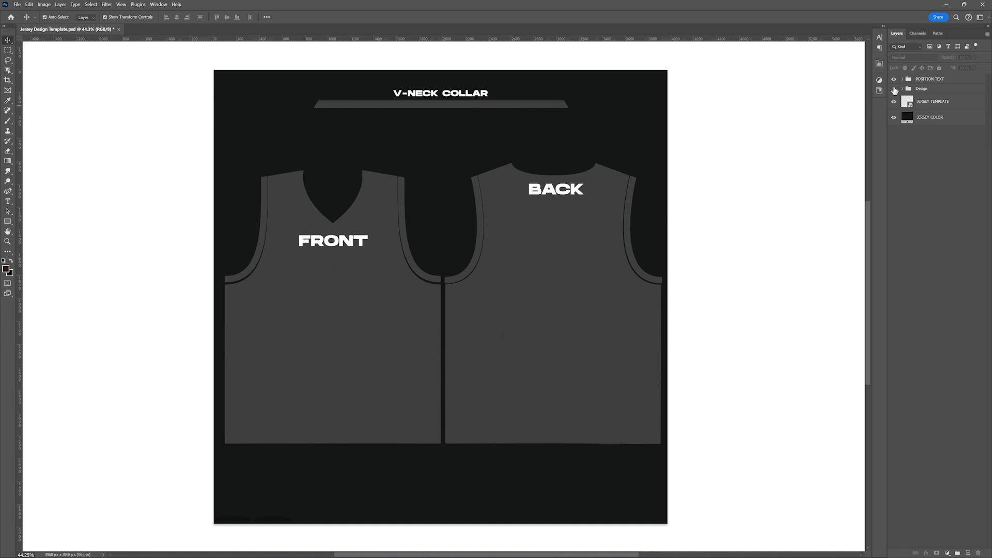
Reveal the Design group artwork, trial-move two yellow stripes, then undo the moves.
left_click(893, 89)
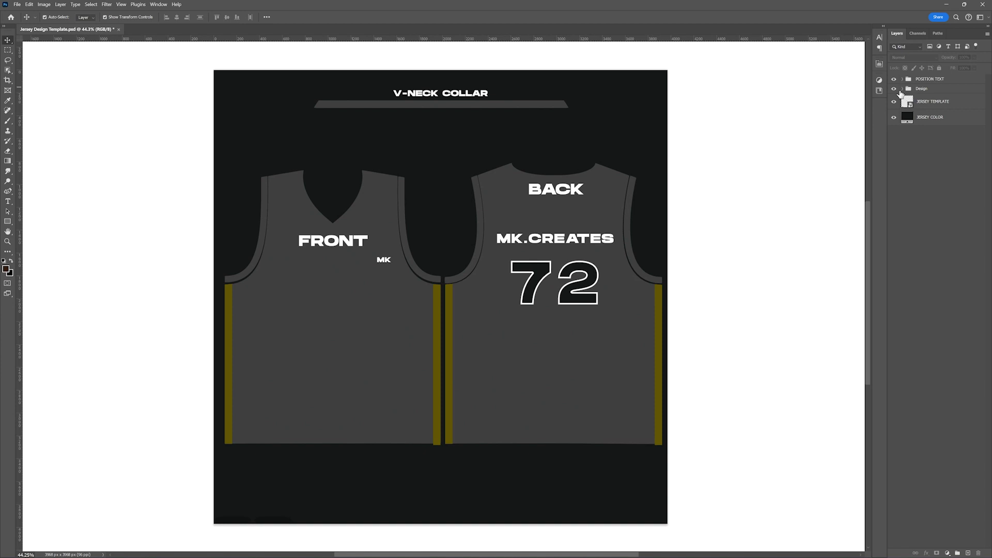
left_click(901, 92)
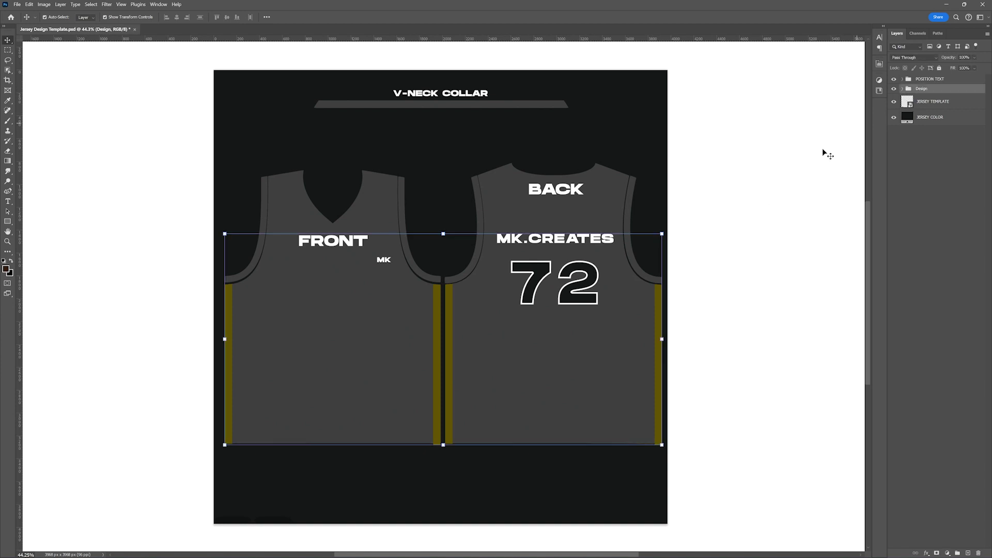
mouse_move(451, 324)
left_mouse_down()
mouse_move(432, 289)
mouse_move(437, 306)
mouse_move(368, 248)
left_mouse_up()
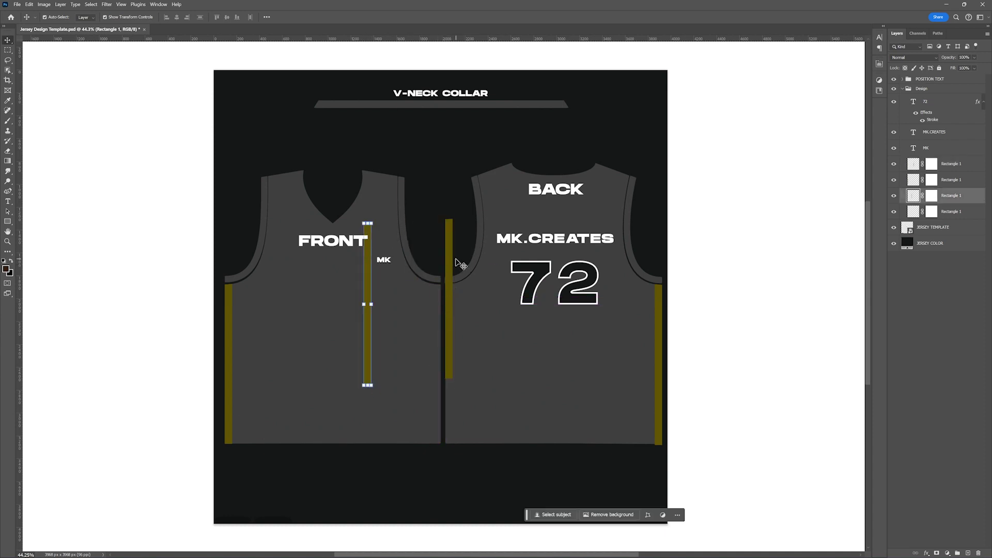
left_click_drag(451, 253, 518, 217)
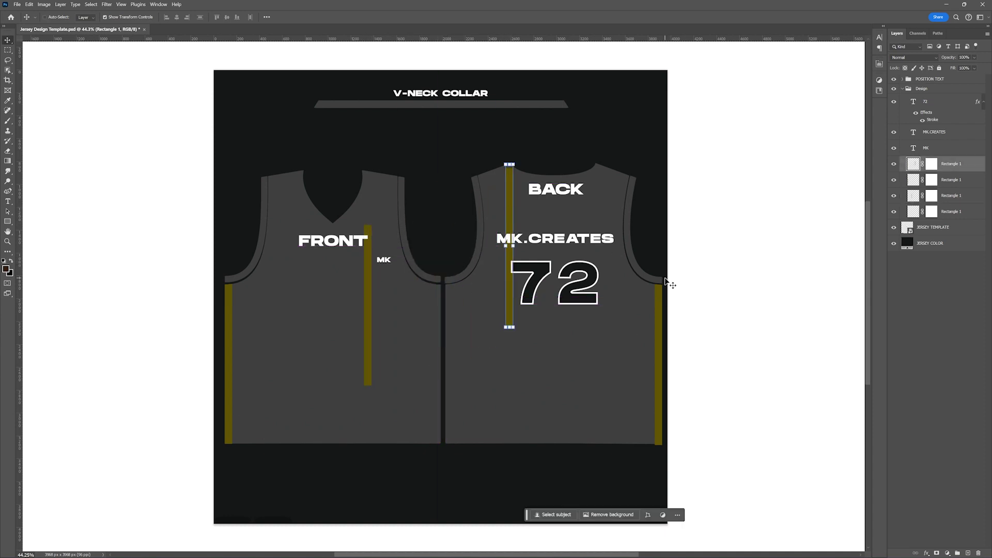
key("ctrl+z")
key("ctrl+z")
key("ctrl+z")
Collapse the Design group, hide POSITION TEXT and JERSEY TEMPLATE, and save the file.
left_click(672, 249)
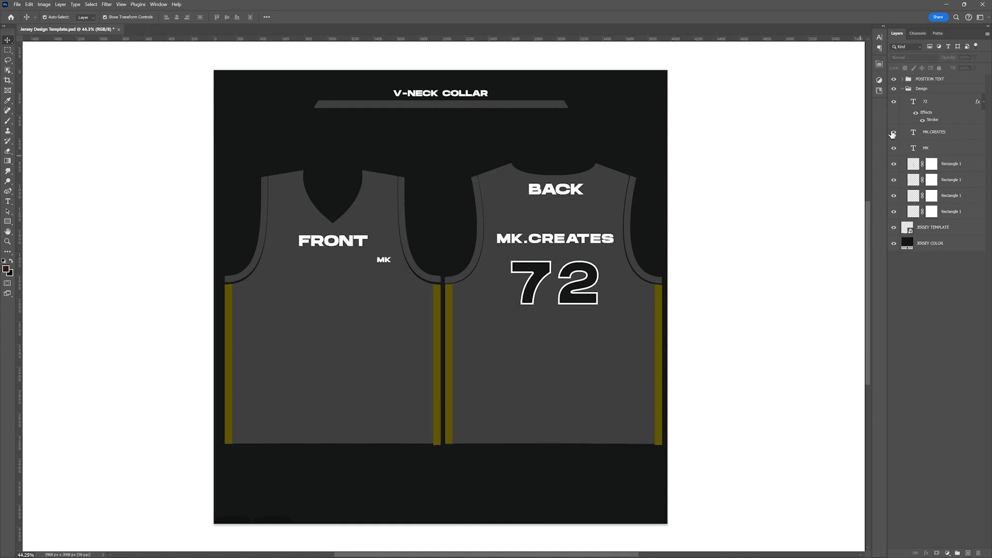
left_click(903, 89)
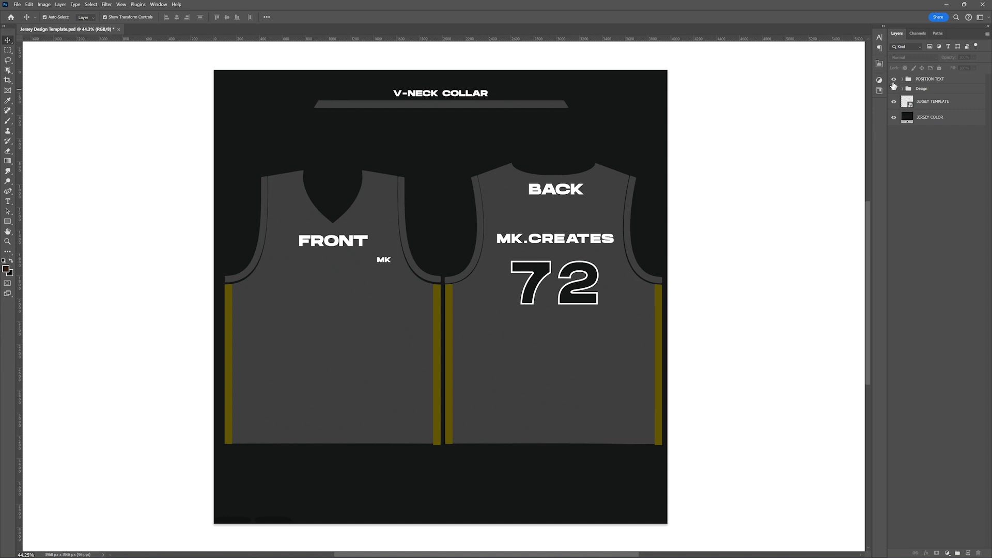
left_click(894, 80)
left_click(894, 102)
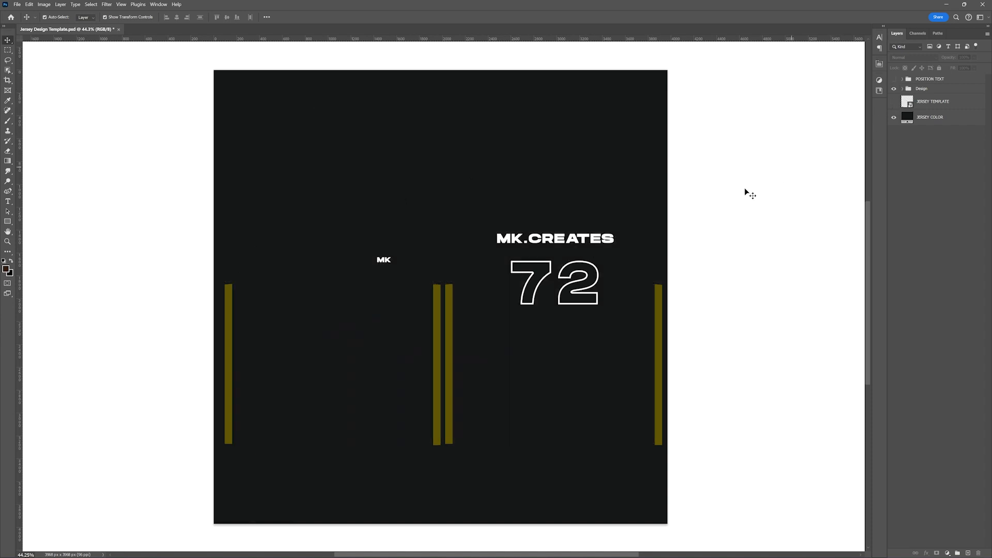
key("ctrl+s")
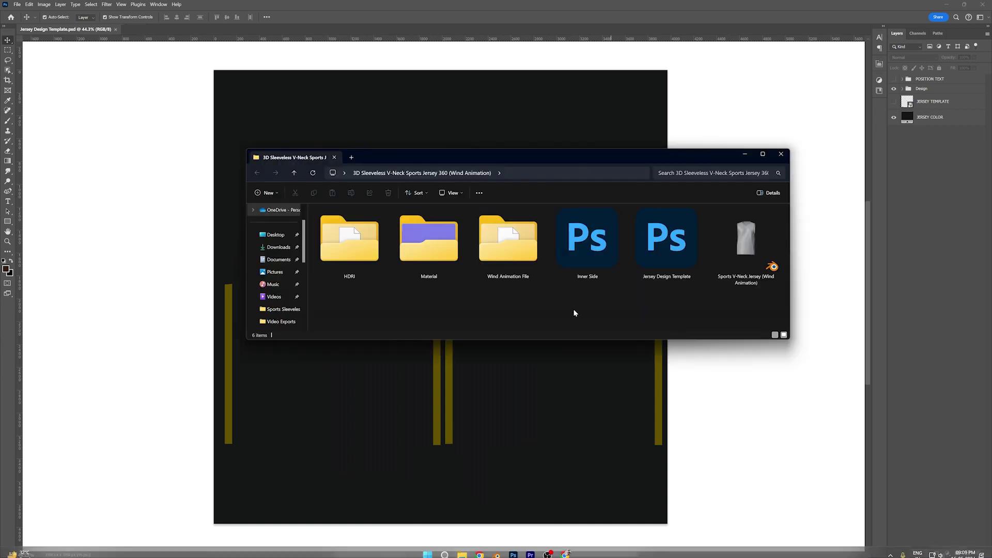
Open Inner Side.psd, then copy the JERSEY COLOR layer from the design template.
double_click(591, 268)
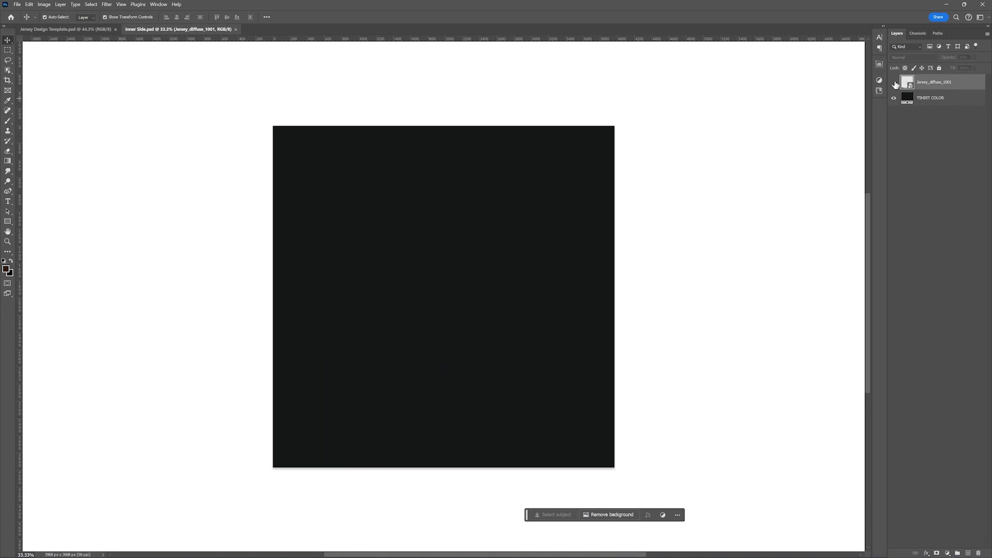
left_click(894, 83)
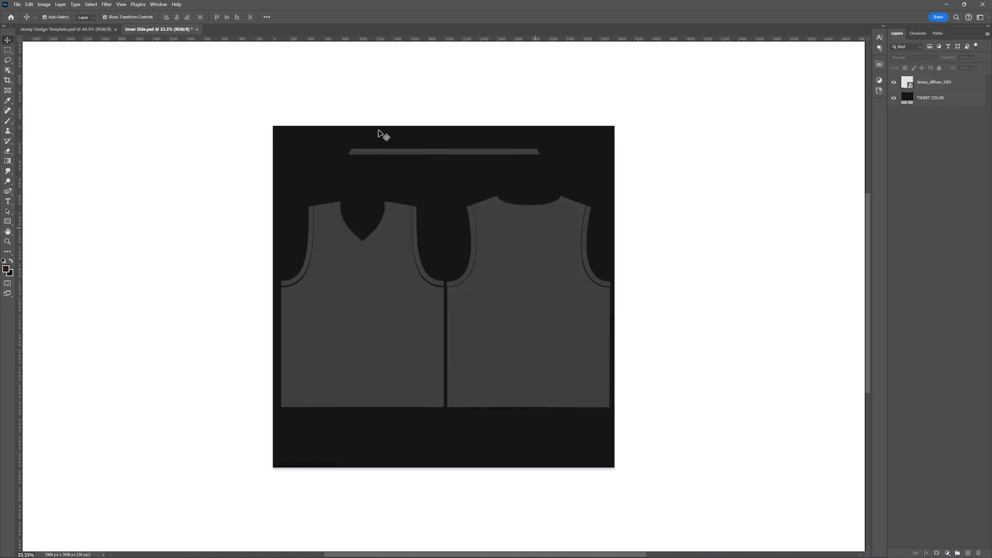
left_click(93, 30)
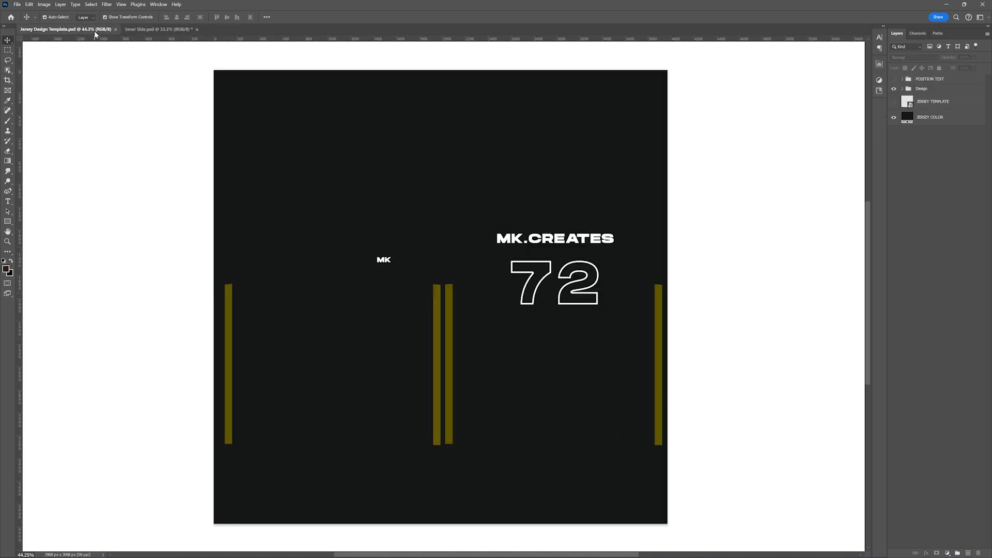
left_click(906, 119)
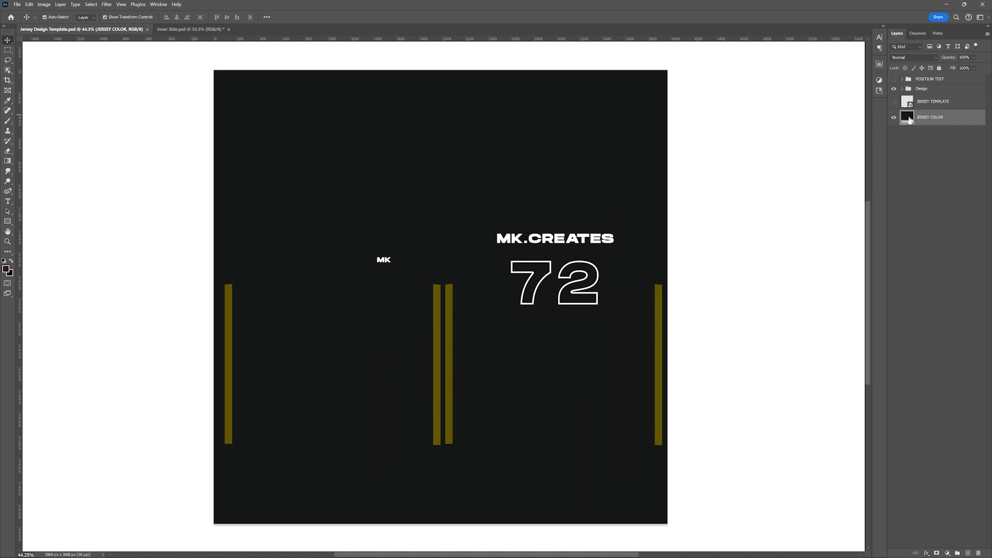
right_click(909, 118)
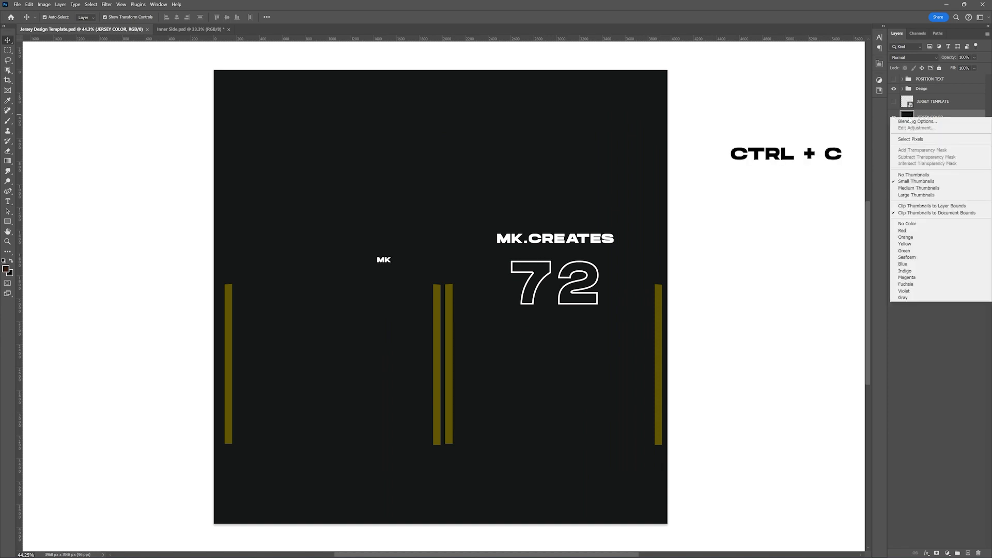
left_click(919, 126)
key("ctrl+c")
Paste JERSEY COLOR into Inner Side, reorder and hide layers, and save.
left_click(203, 30)
key("ctrl+v")
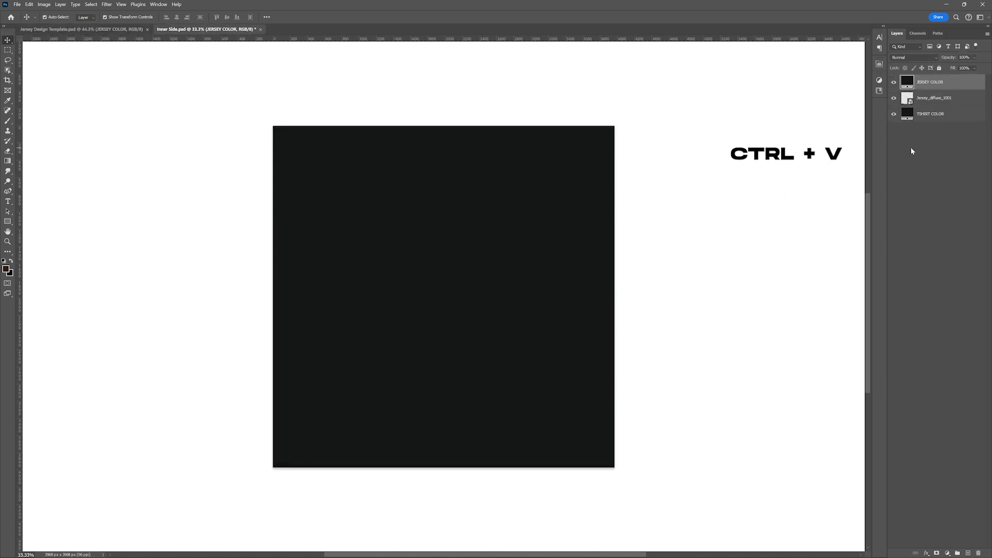
left_click_drag(907, 98, 911, 78)
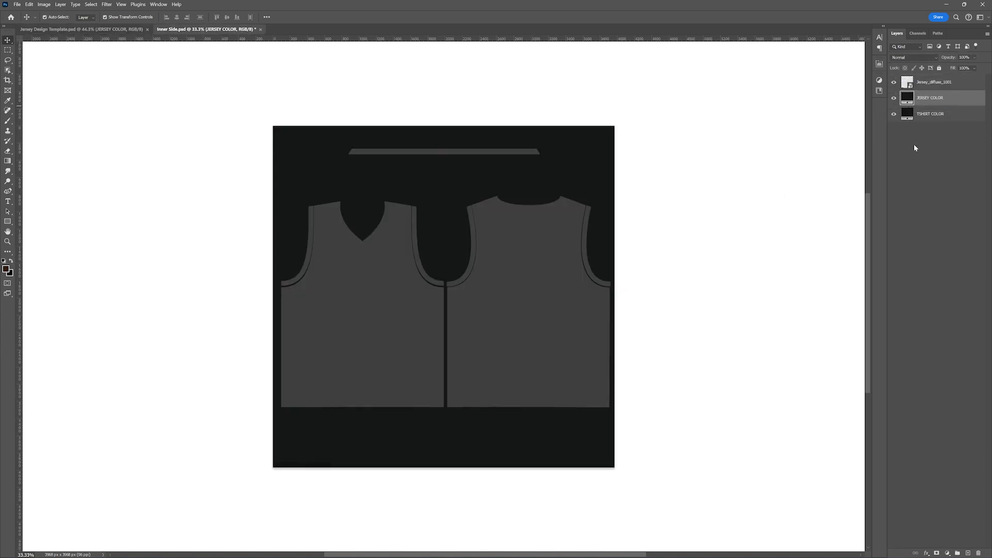
left_click(914, 143)
left_click(894, 98)
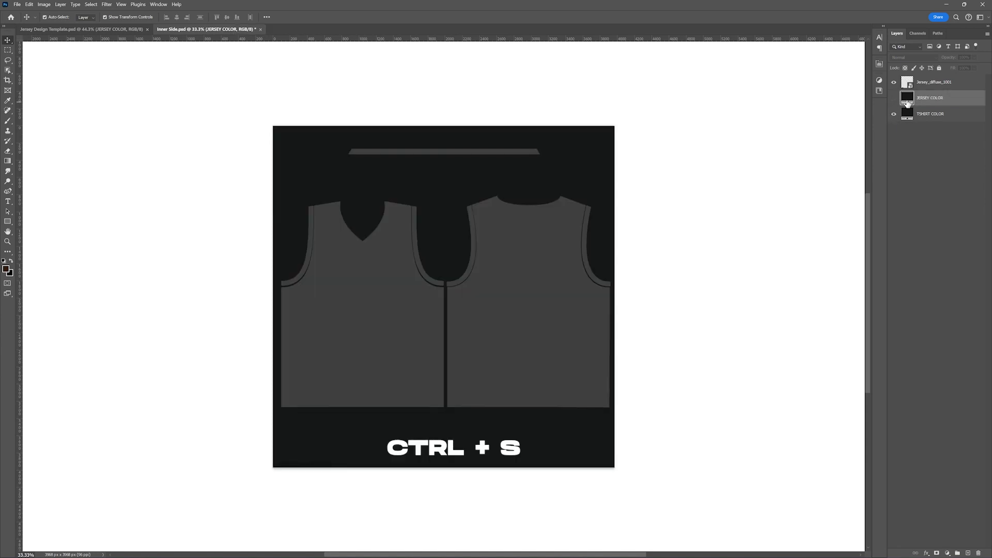
left_click(893, 82)
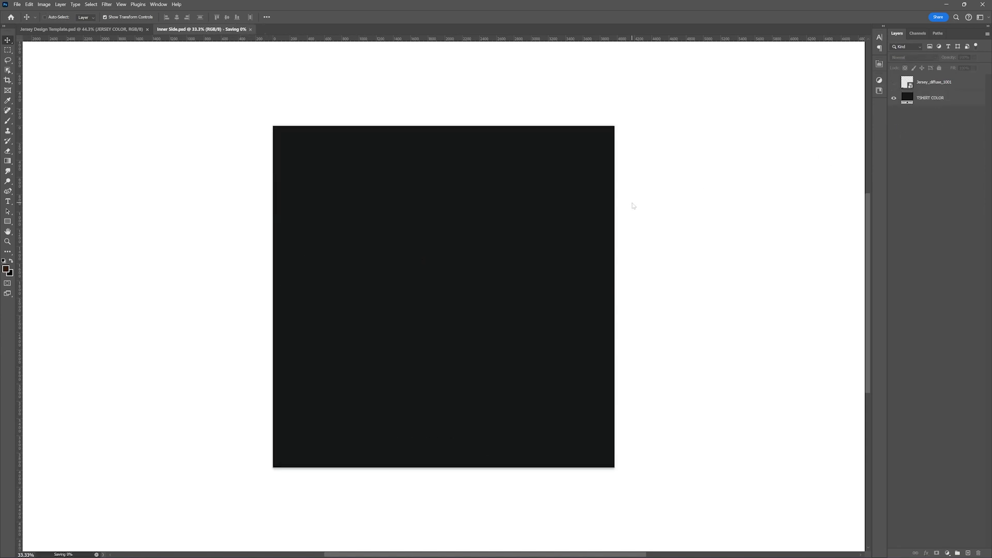
key("ctrl+s")
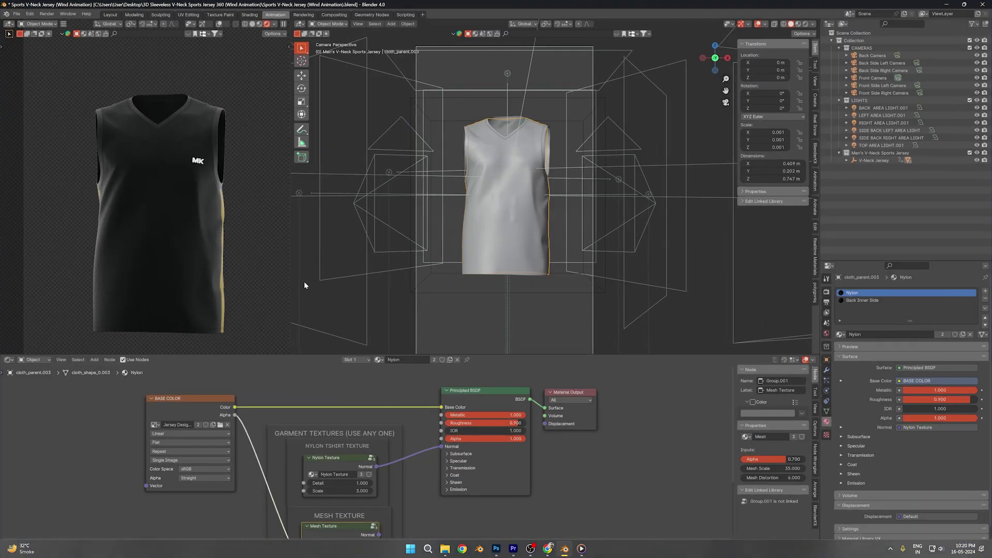
scroll(224, 237, "up", 3)
scroll(176, 151, "up", 3)
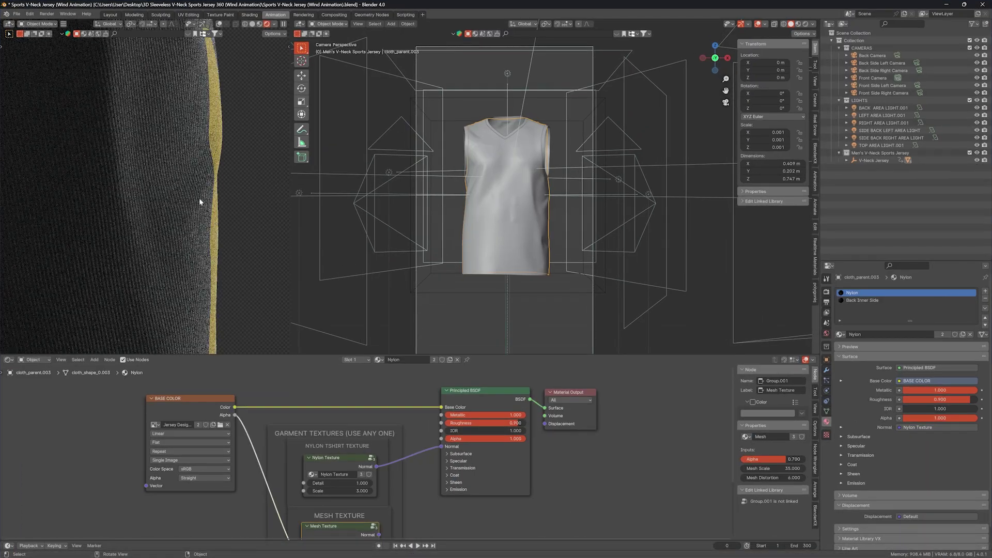
scroll(177, 151, "down", 3)
scroll(224, 186, "down", 2)
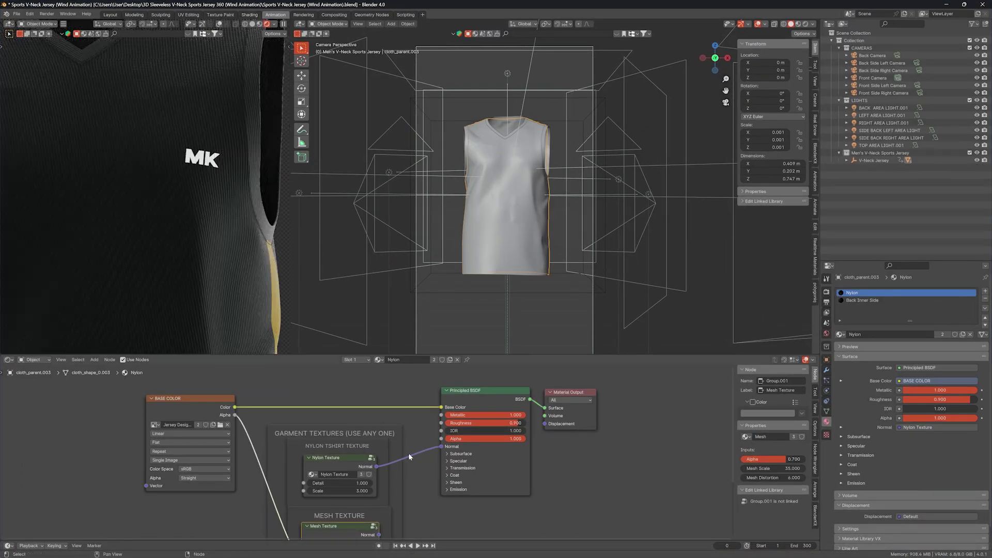
scroll(414, 465, "up", 2)
Wire Mesh Texture Normal and Alpha into Nylon's Principled BSDF, then orbit the rendered preview.
mouse_move(414, 465)
middle_mouse_down()
mouse_move(464, 418)
mouse_move(442, 492)
middle_mouse_up()
scroll(463, 418, "down", 2)
left_click(368, 418)
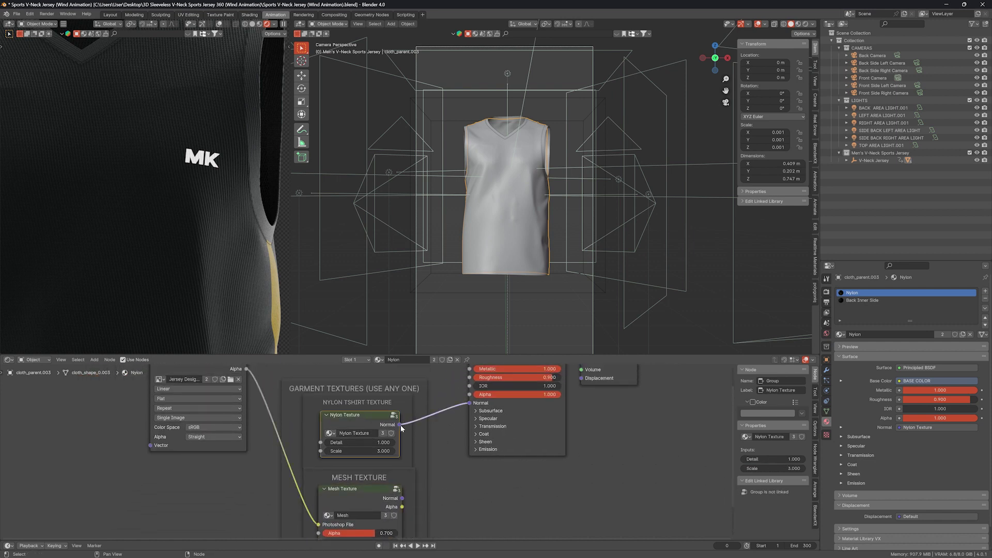
middle_click_drag(464, 411, 468, 466)
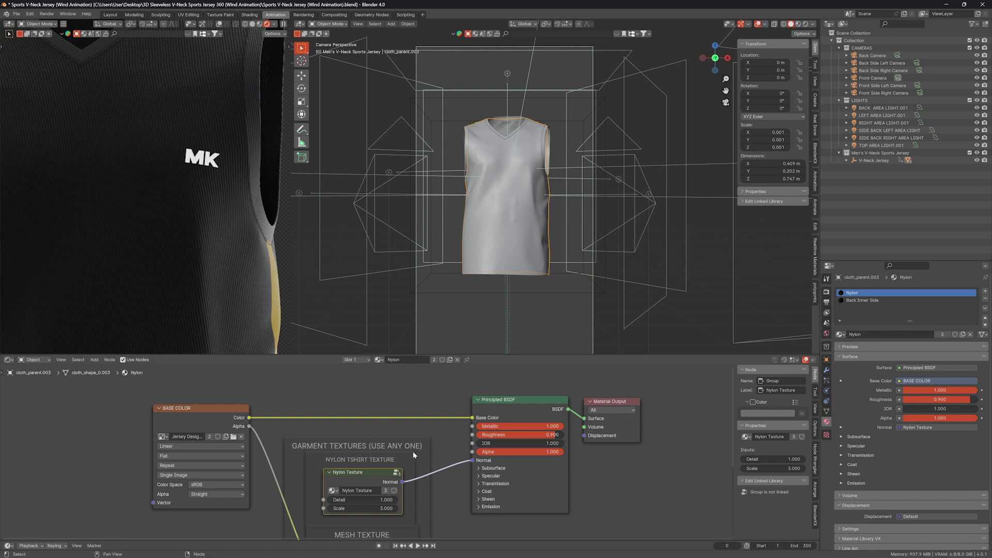
middle_click_drag(421, 469, 390, 434)
left_click(336, 494)
middle_click_drag(336, 494, 369, 499)
left_click_drag(347, 510, 416, 415)
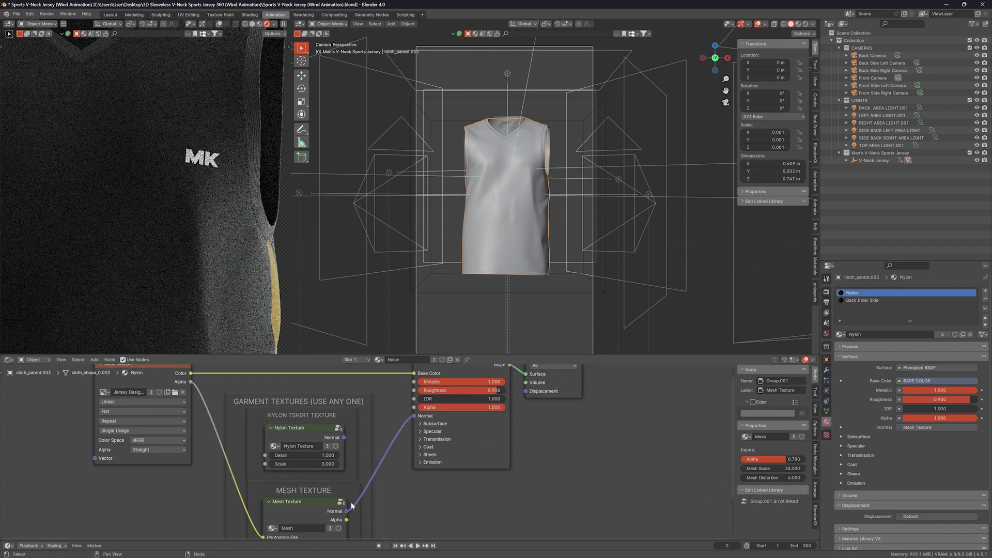
left_click_drag(347, 519, 414, 407)
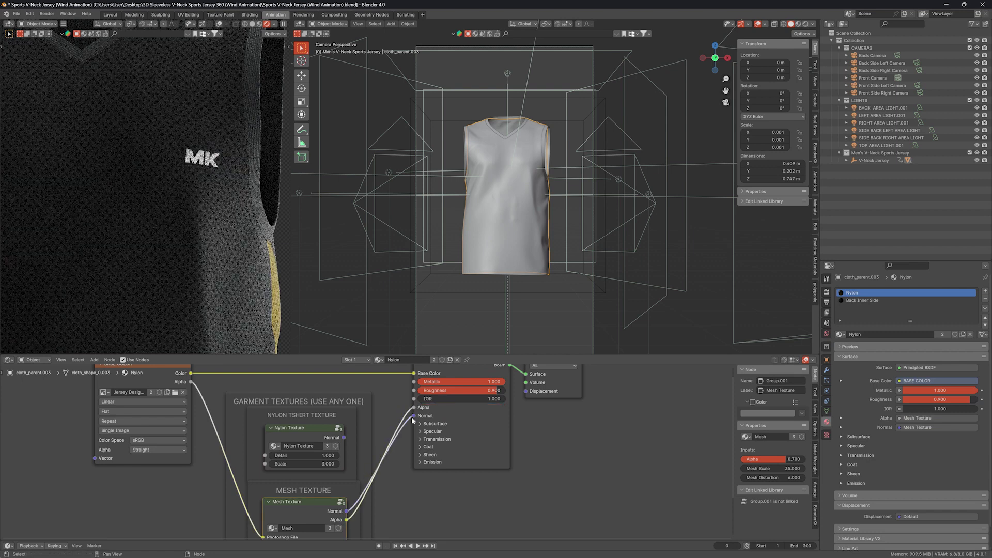
scroll(413, 425, "up", 3, "shift")
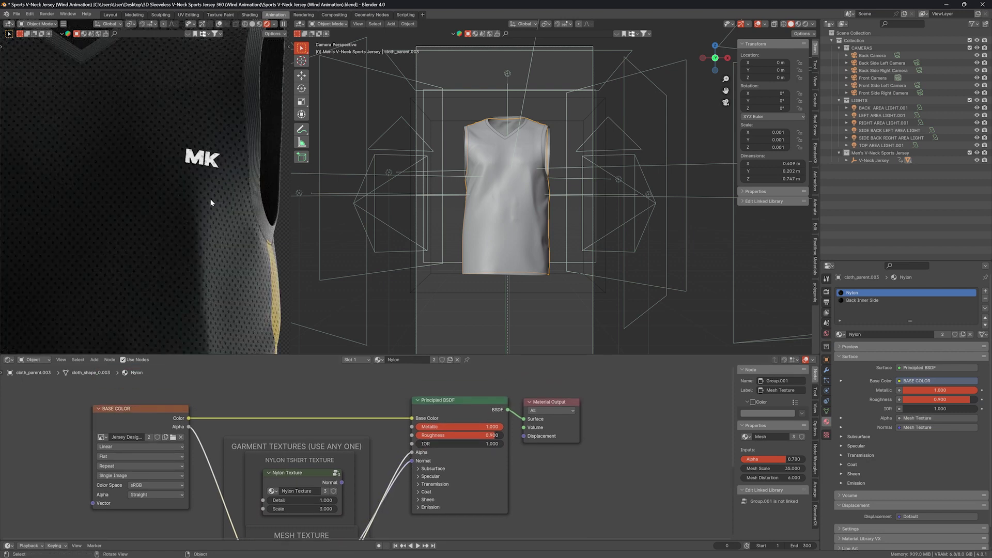
scroll(203, 200, "down", 5)
mouse_move(213, 202)
middle_mouse_down()
mouse_move(154, 193)
mouse_move(184, 196)
middle_mouse_up()
scroll(160, 210, "up", 5)
middle_click_drag(237, 174, 104, 224)
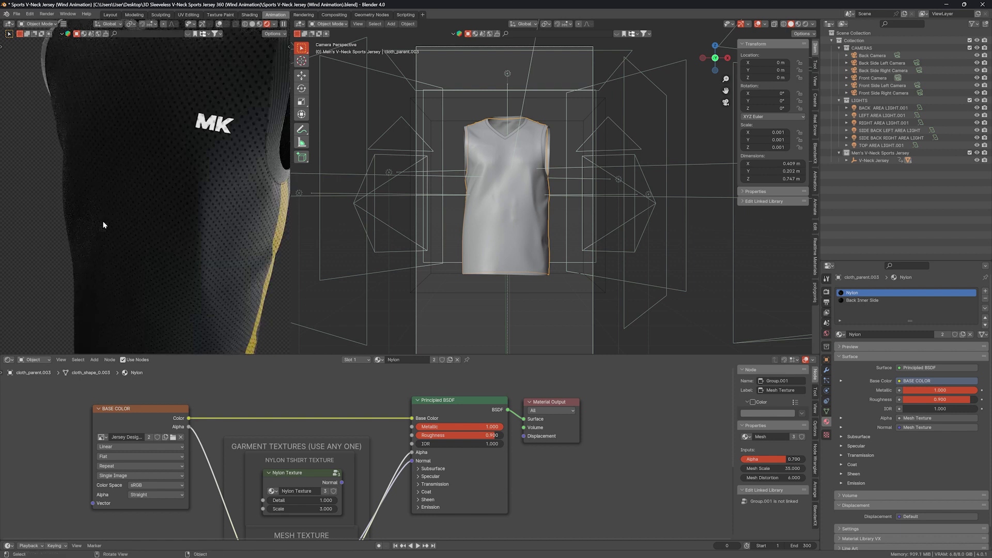
scroll(104, 224, "down", 2)
scroll(103, 225, "down", 2)
scroll(104, 225, "down", 3)
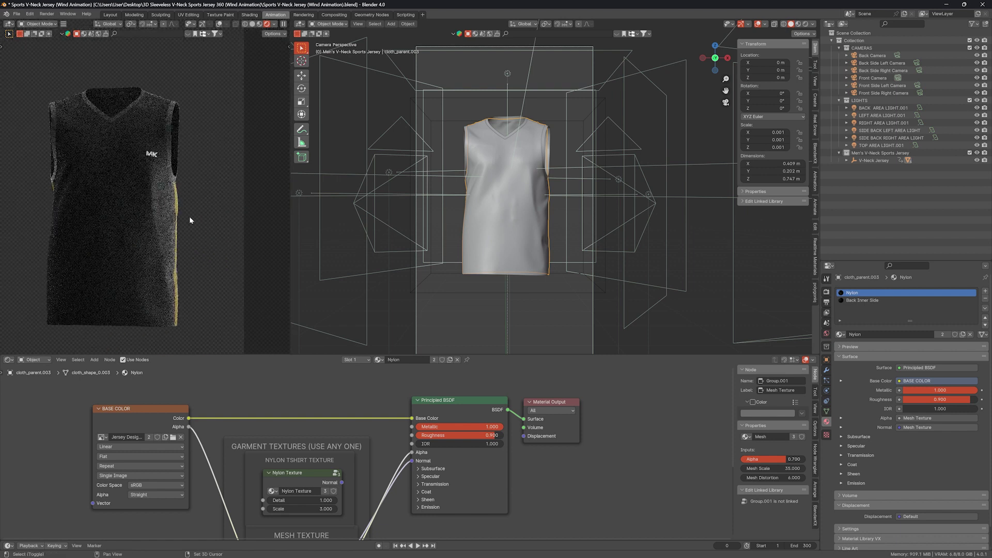
Nudge the front MK logo, collapse Design, and hide POSITION TEXT and JERSEY TEMPLATE.
left_click(495, 549)
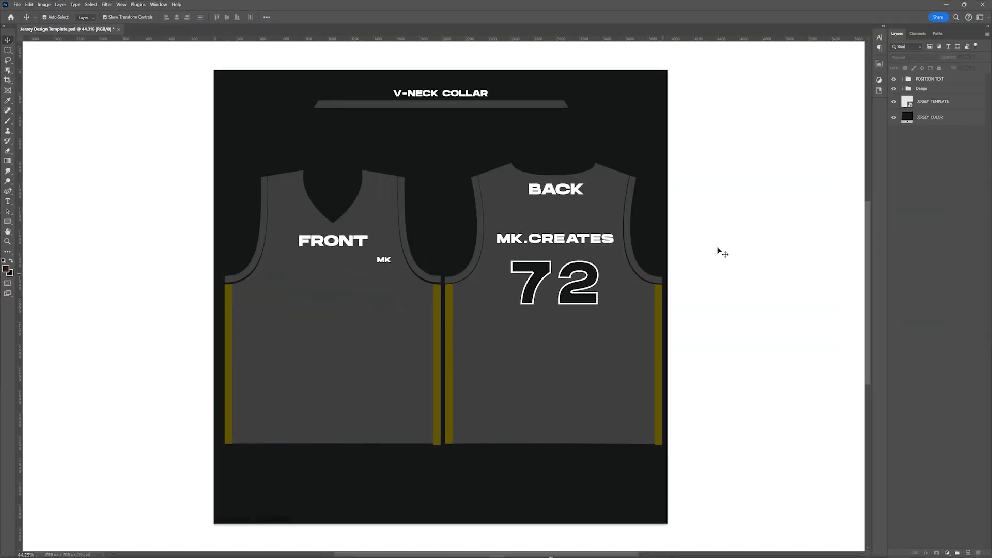
mouse_move(384, 260)
left_mouse_down()
mouse_move(364, 288)
mouse_move(352, 287)
left_mouse_up()
scroll(376, 288, "up", 3, "alt")
scroll(372, 283, "up", 3, "alt")
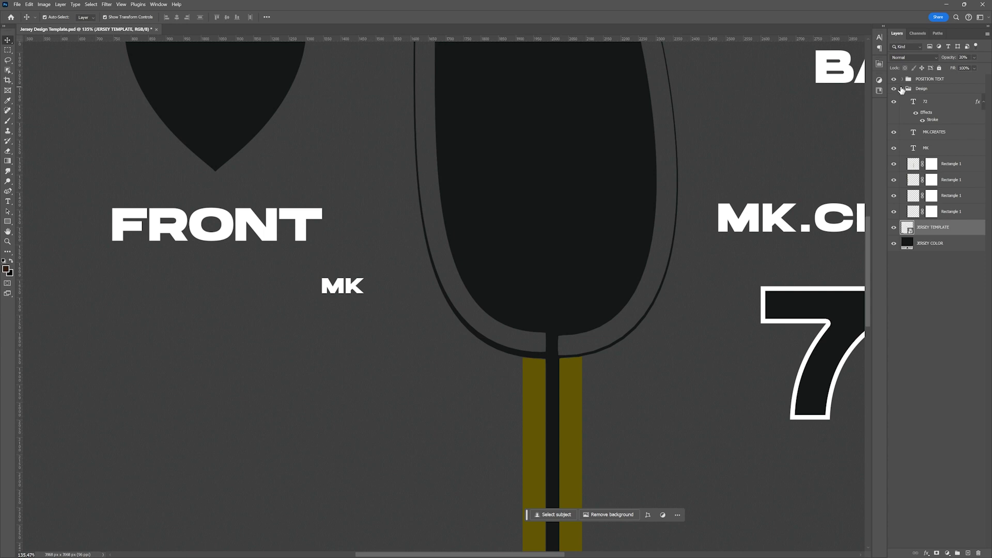
left_click(902, 88)
left_click(893, 79)
left_click(894, 101)
scroll(698, 278, "down", 5, "alt")
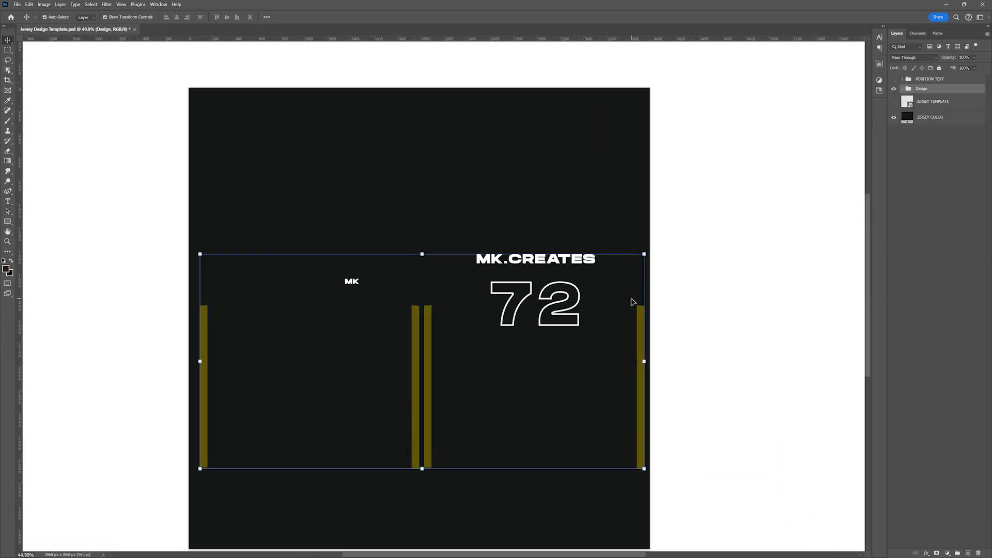
scroll(698, 277, "up", 2, "alt")
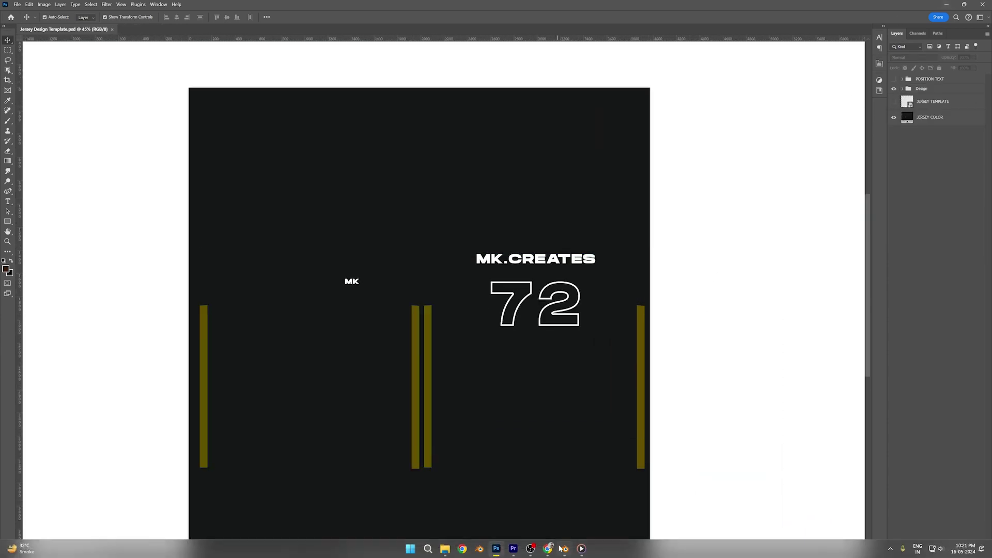
Return to Blender and toggle shading Solid then Rendered to refresh the jersey texture.
left_click(565, 548)
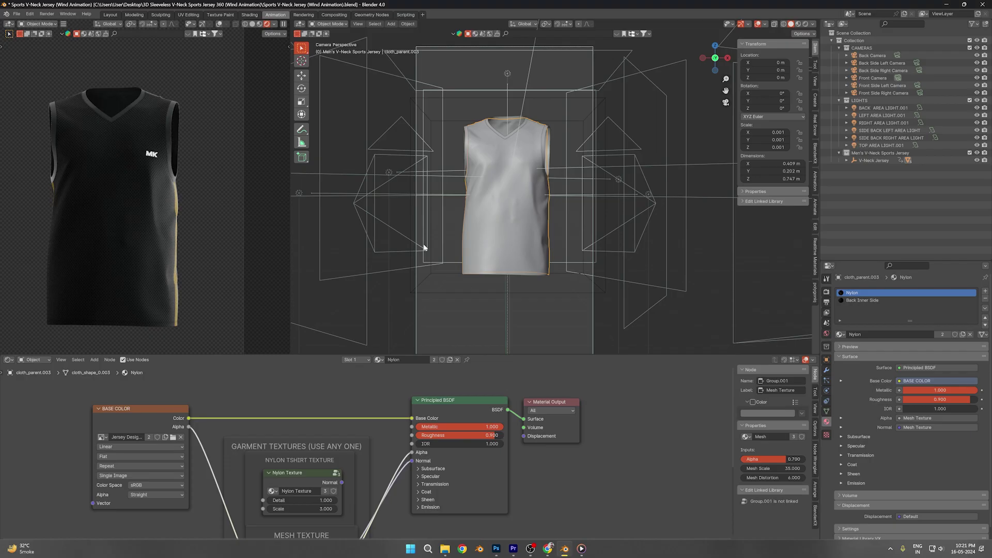
left_click(252, 25)
left_click(275, 25)
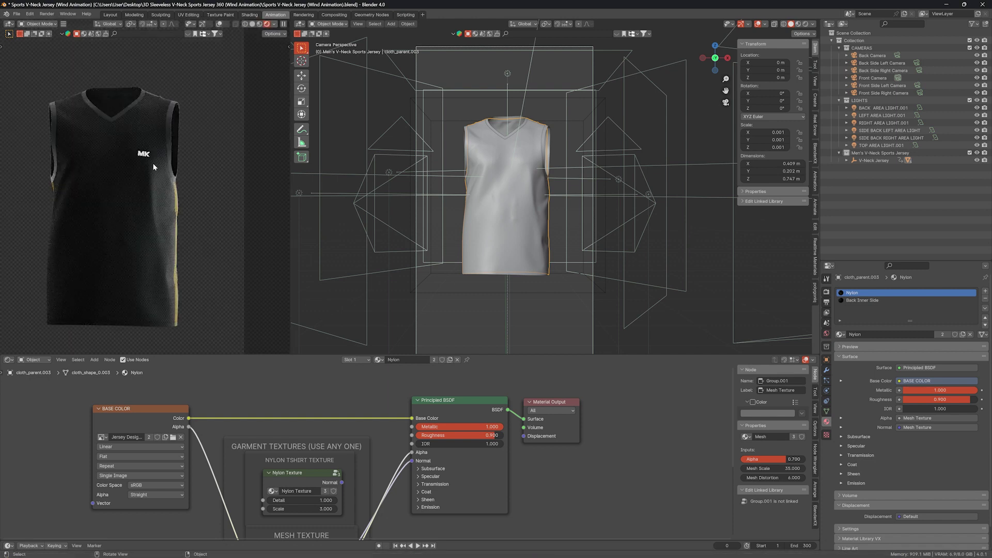
scroll(153, 163, "up", 5)
scroll(151, 164, "up", 2)
scroll(137, 153, "down", 10)
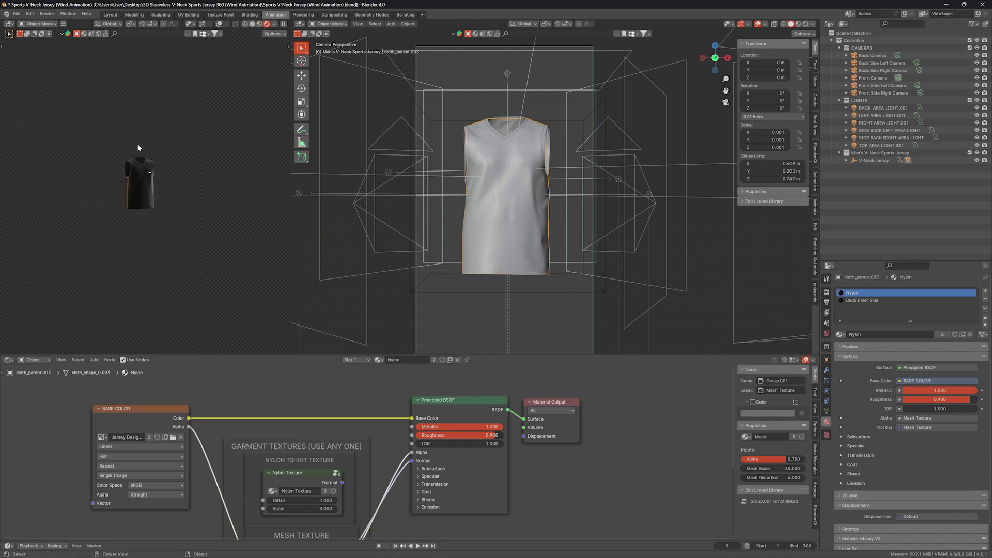
scroll(138, 156, "up", 8)
scroll(155, 179, "down", 5)
scroll(159, 185, "down", 2)
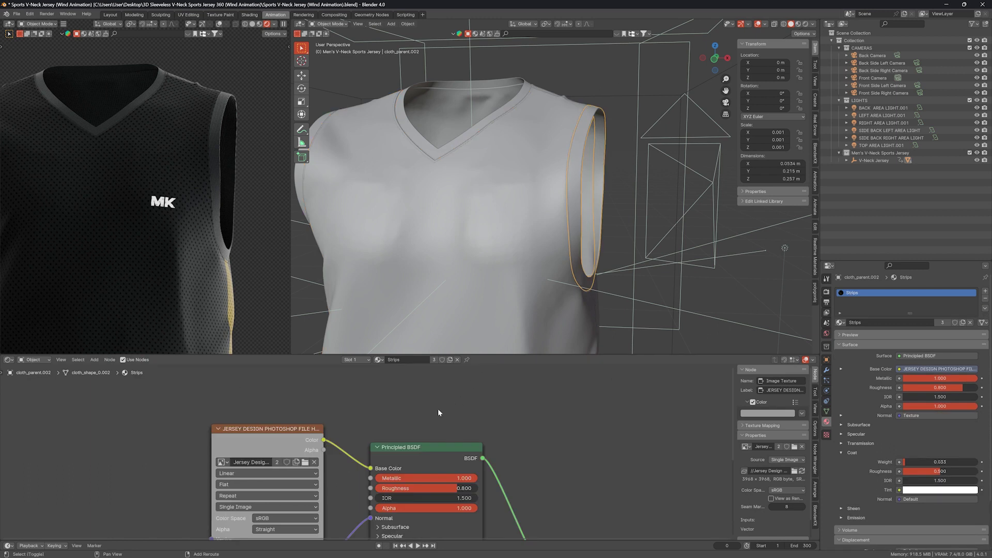
Cut the Image Texture link to Strips Base Color and set a dark value around 0.185.
middle_click_drag(438, 406, 435, 421)
right_click_drag(431, 420, 433, 438, "ctrl")
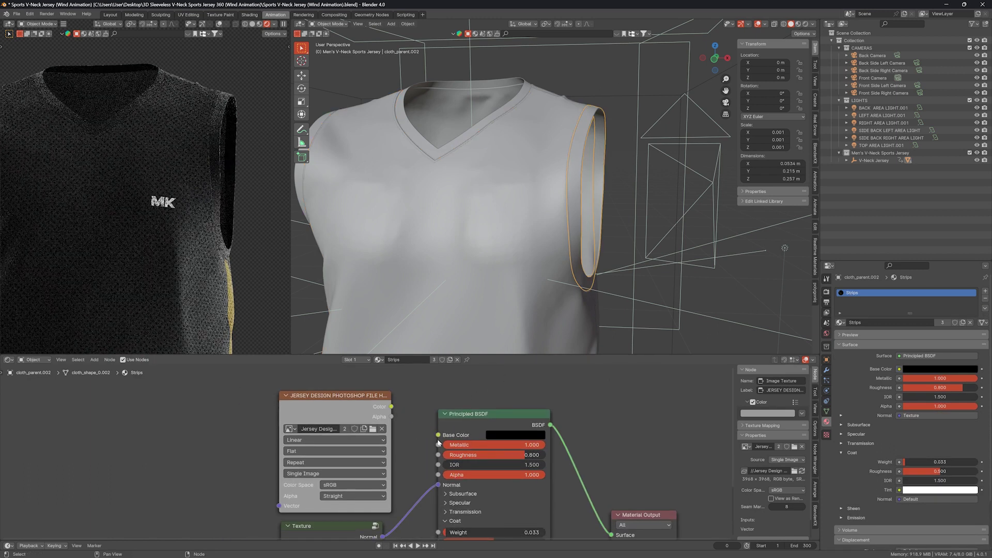
left_click(504, 438)
mouse_move(580, 364)
left_mouse_down()
mouse_move(581, 341)
mouse_move(581, 371)
left_mouse_up()
scroll(452, 262, "down", 2)
scroll(452, 261, "down", 3)
scroll(184, 266, "down", 3)
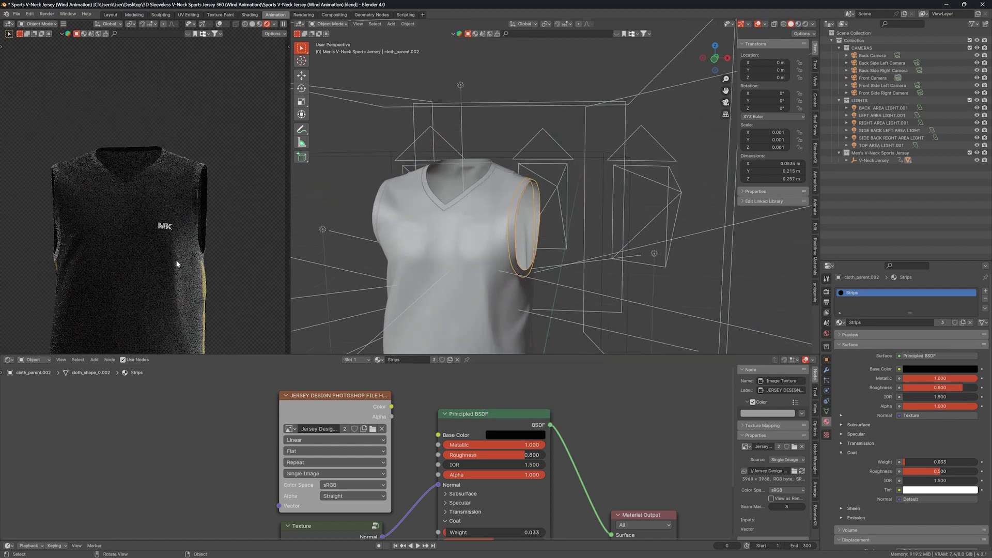
Select the front jersey body and display its Front Inner Side material.
middle_click_drag(195, 244, 213, 200, "shift")
left_click(526, 327)
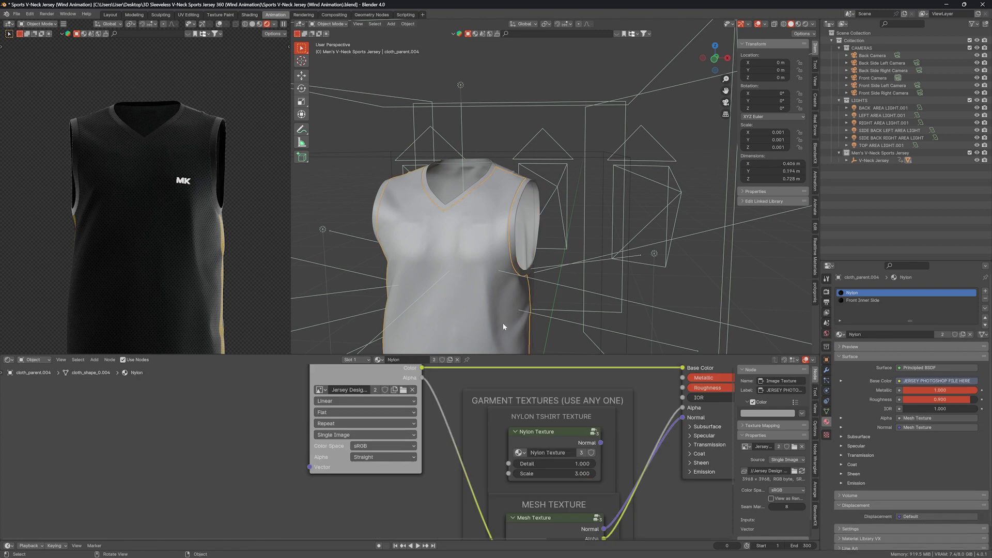
scroll(380, 413, "up", 2)
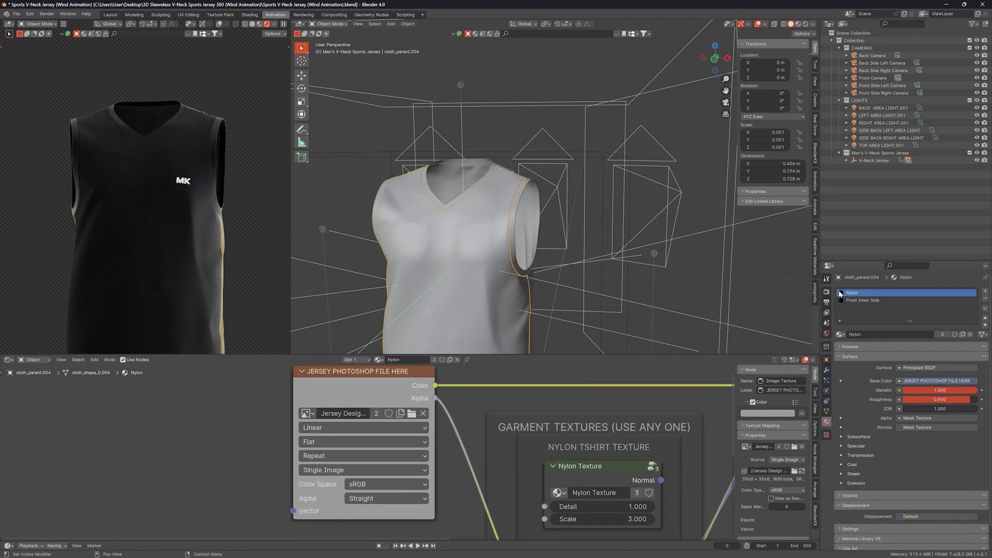
left_click(857, 301)
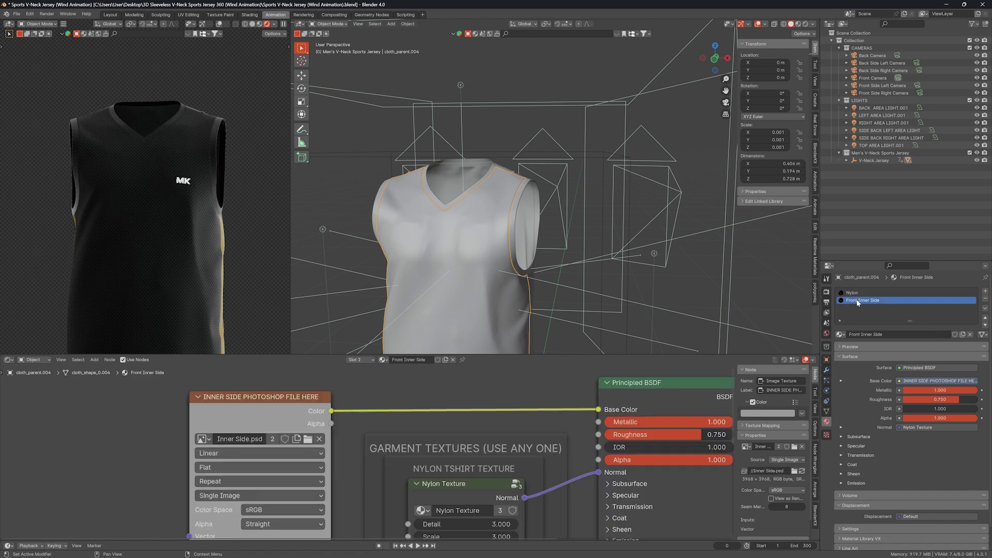
scroll(610, 469, "down", 1)
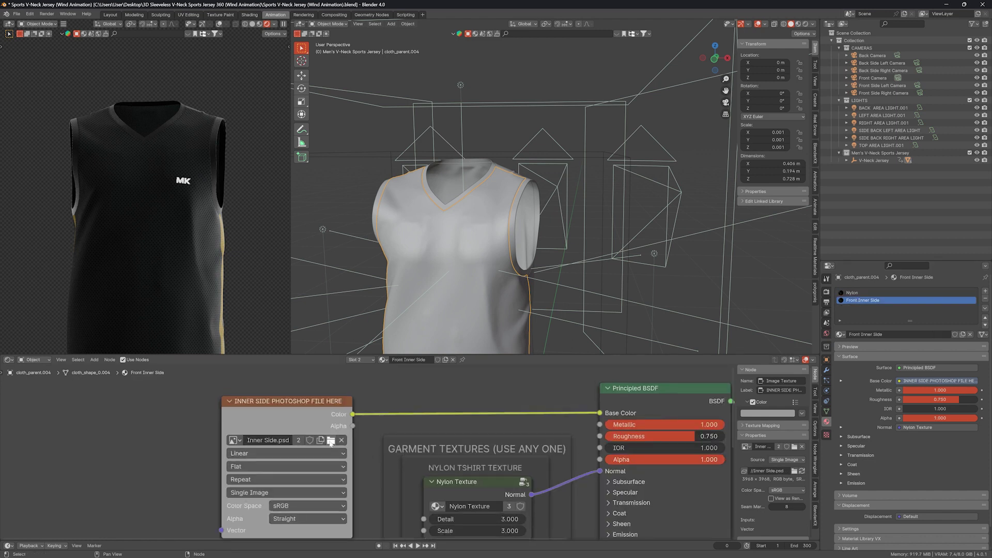
Select the back jersey body and display its Back Inner Side material.
middle_click_drag(504, 284, 605, 219)
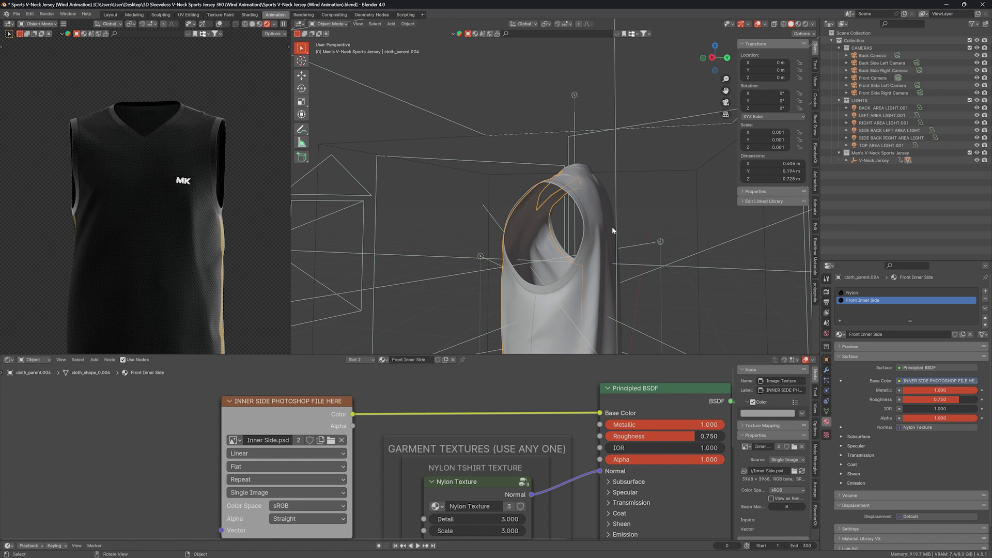
left_click(606, 224)
left_click(867, 301)
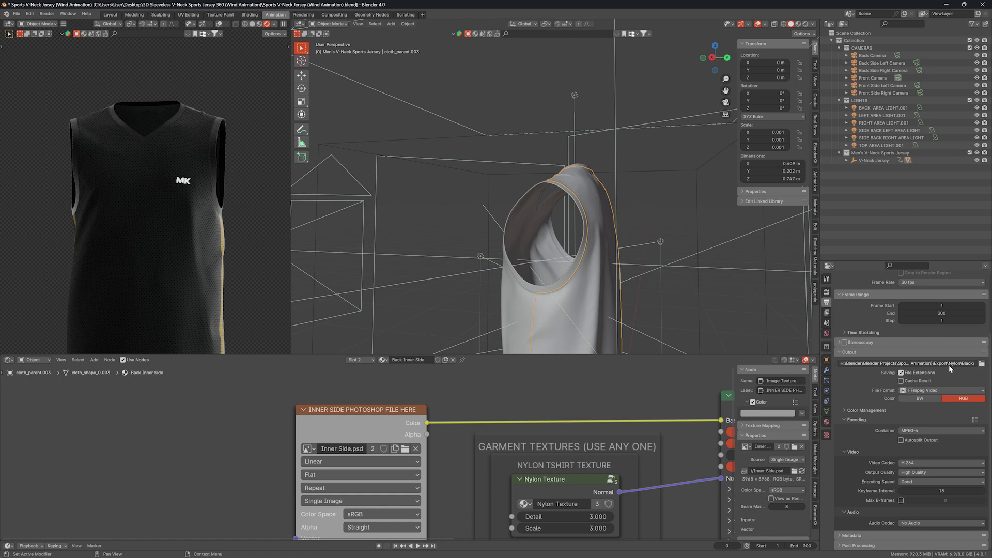
Check the Export folder through the output path browser, then close it unchanged.
left_click(981, 364)
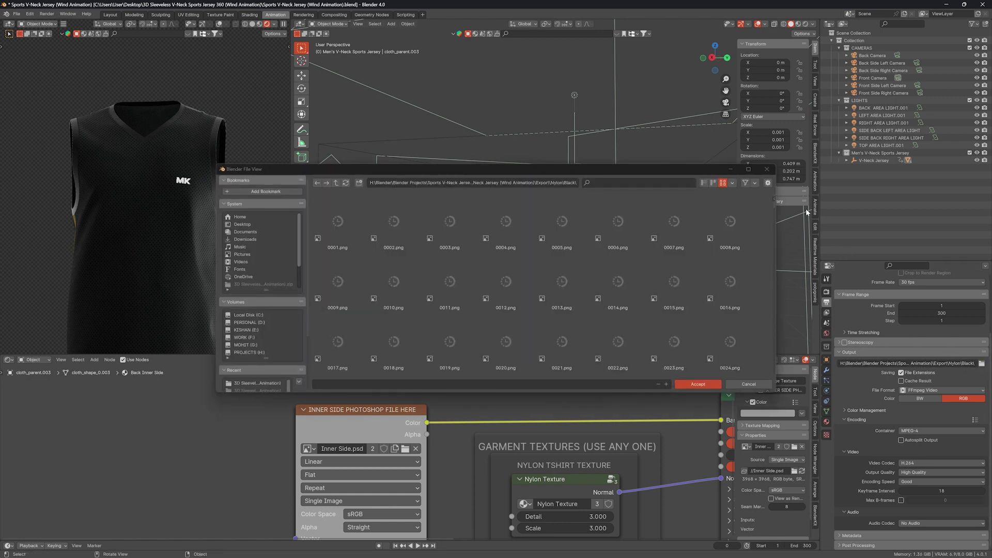
left_click(767, 172)
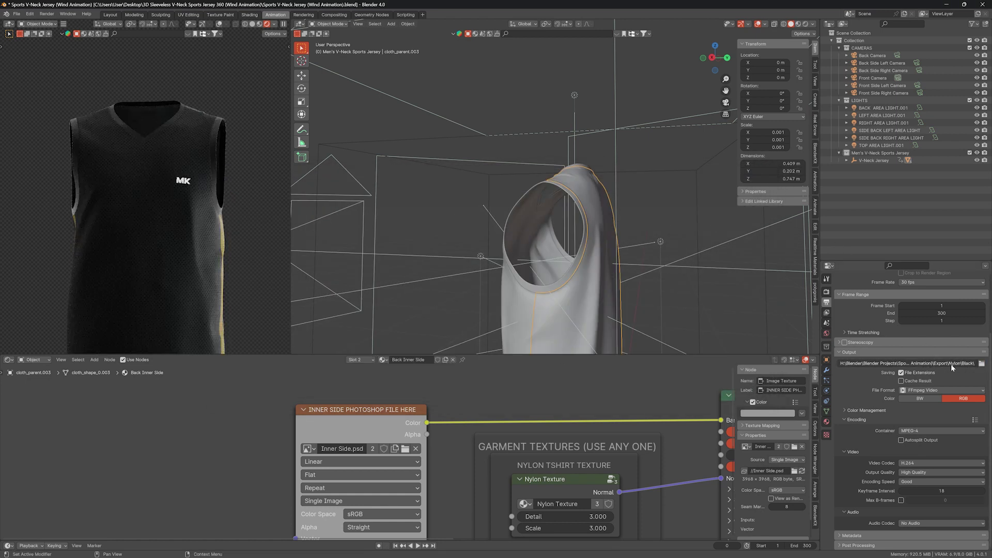
Start the full animation render of the black MK jersey and centre the render window.
left_click(46, 14)
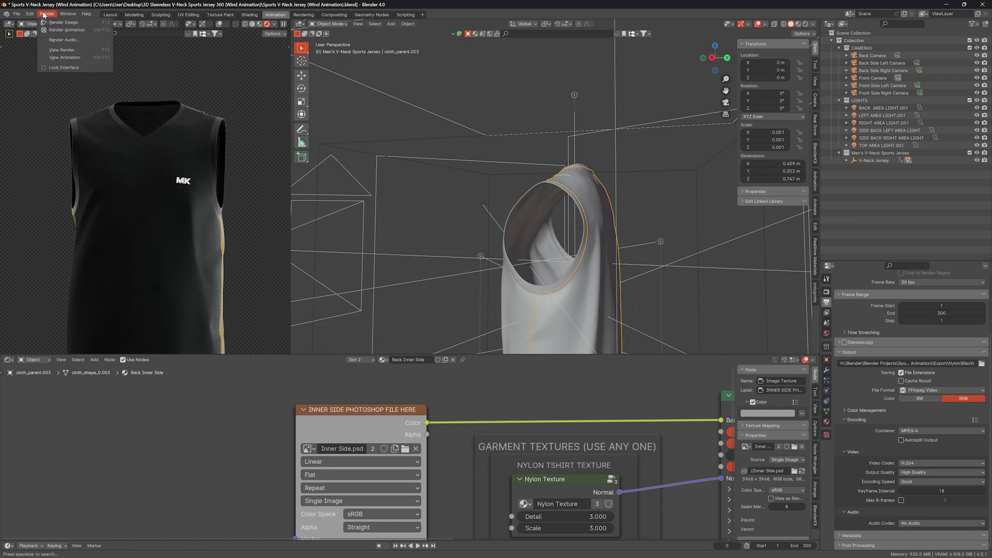
left_click(66, 29)
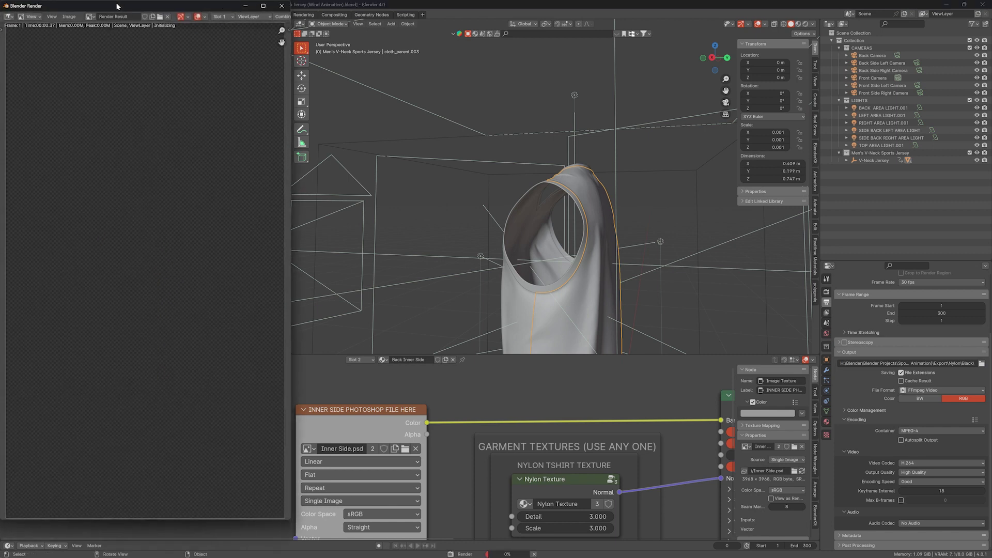
mouse_move(128, 11)
left_mouse_down()
mouse_move(513, 35)
mouse_move(602, 14)
left_mouse_up()
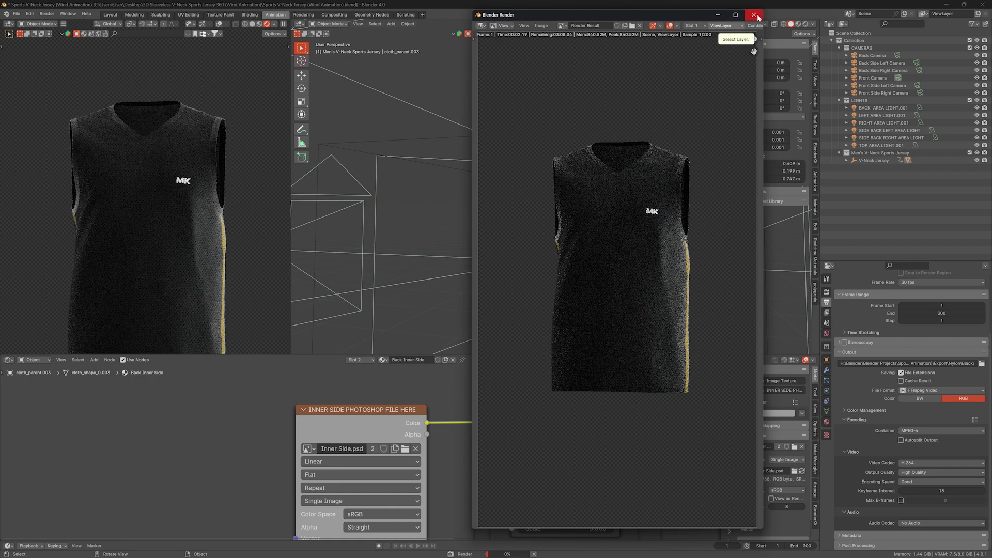